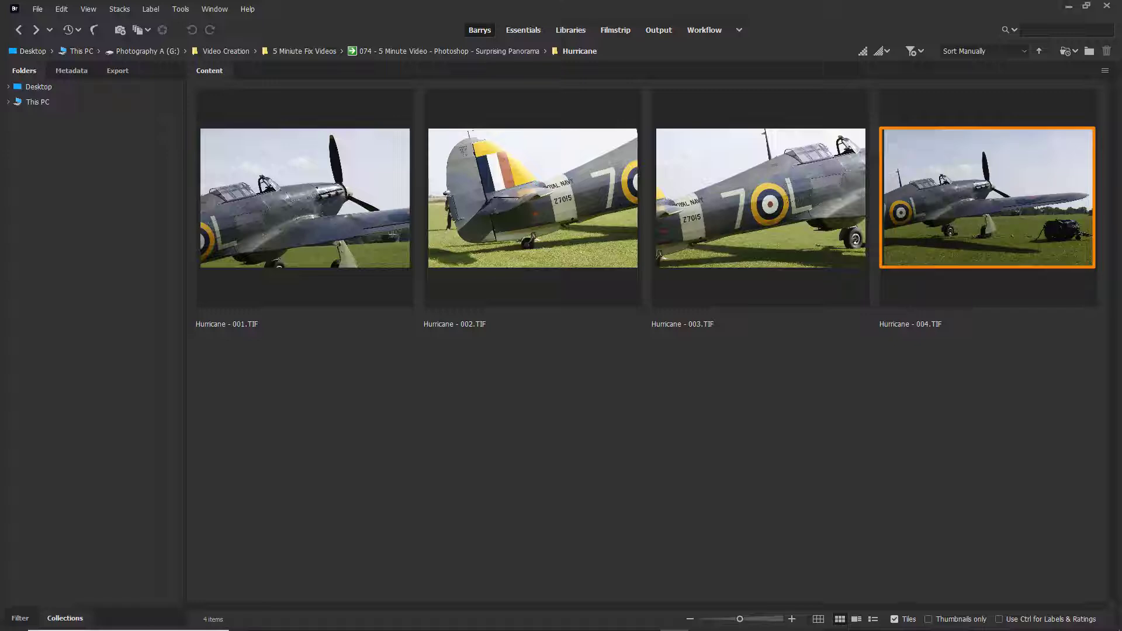
Merge all four Hurricane photos into a perspective panorama with Fill Edges on, saved as the Digital Negative Hurricane - 001-Pano.
key(ctrl+a)
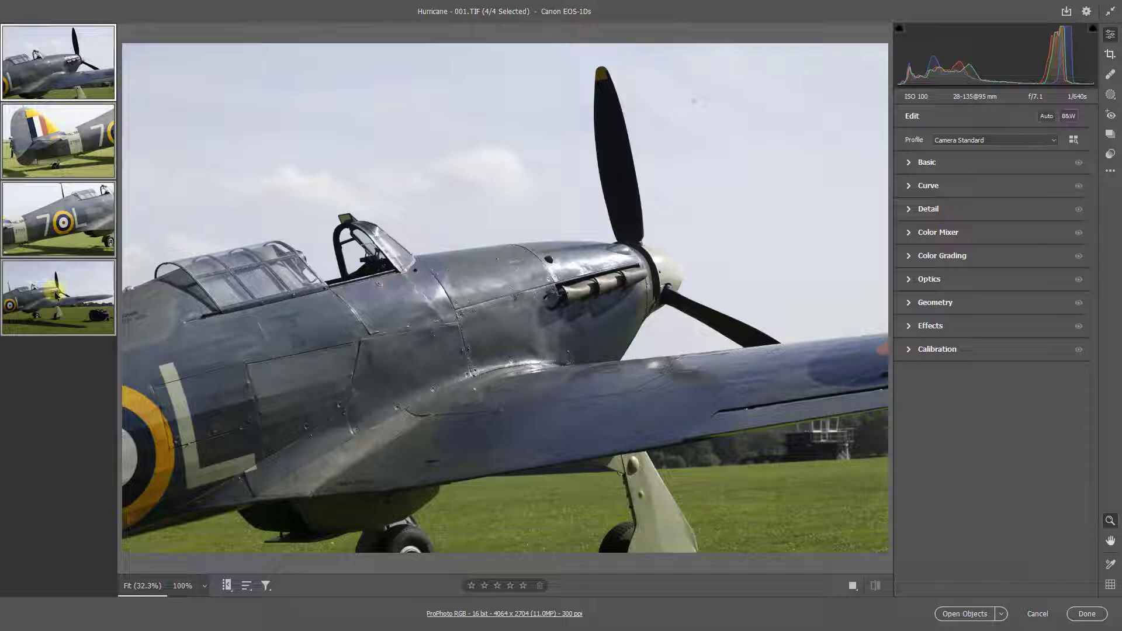
right_click(56, 296)
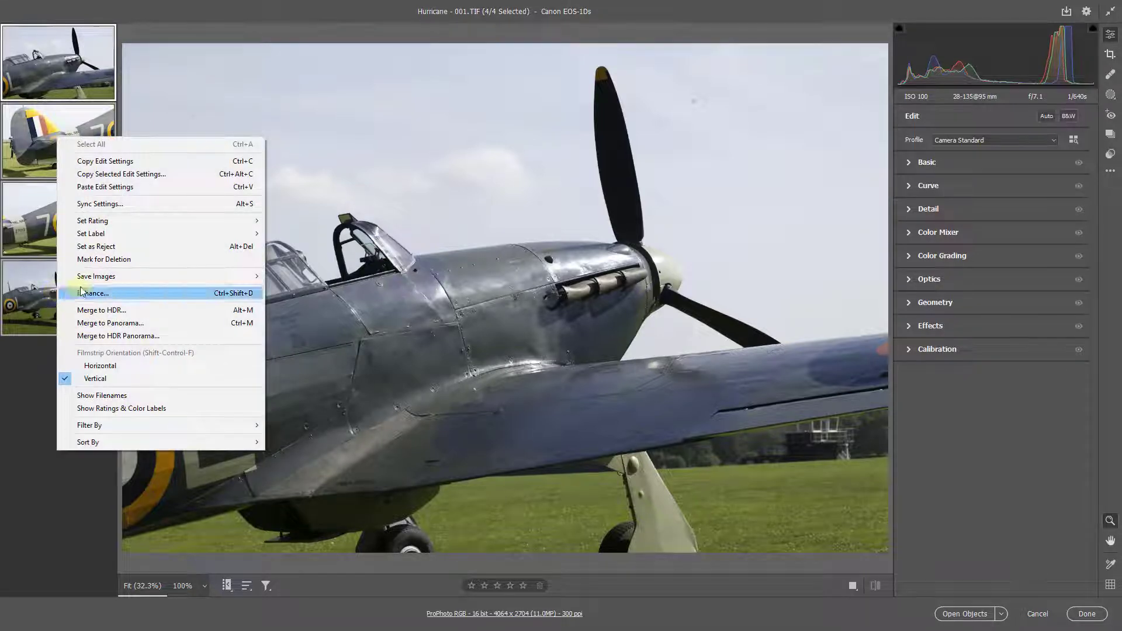
click(94, 323)
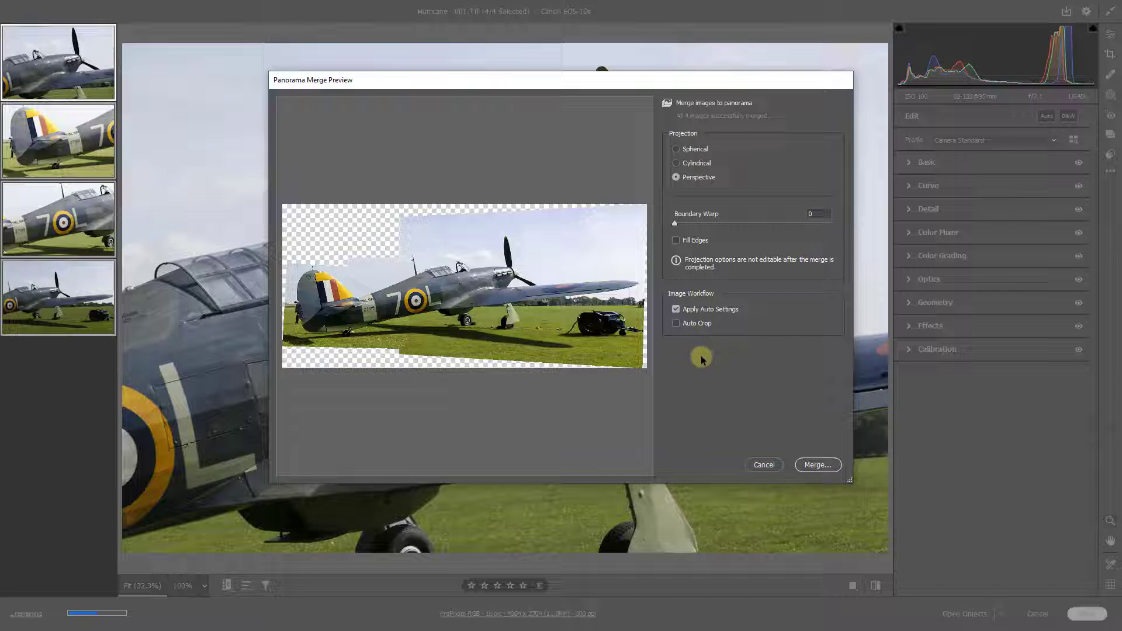
click(676, 241)
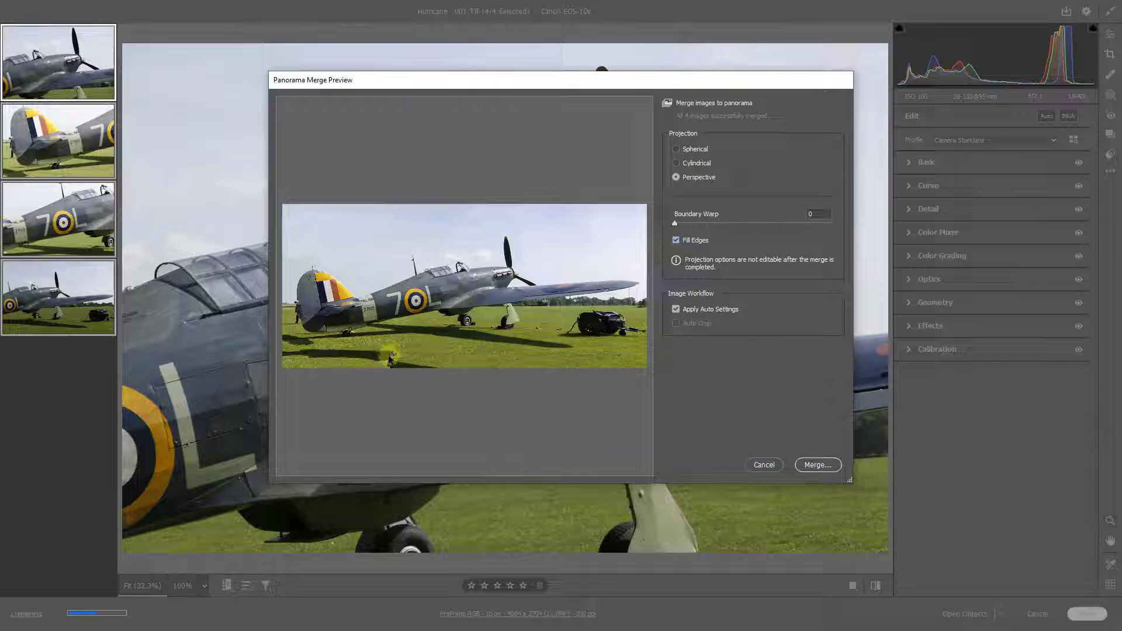
click(817, 465)
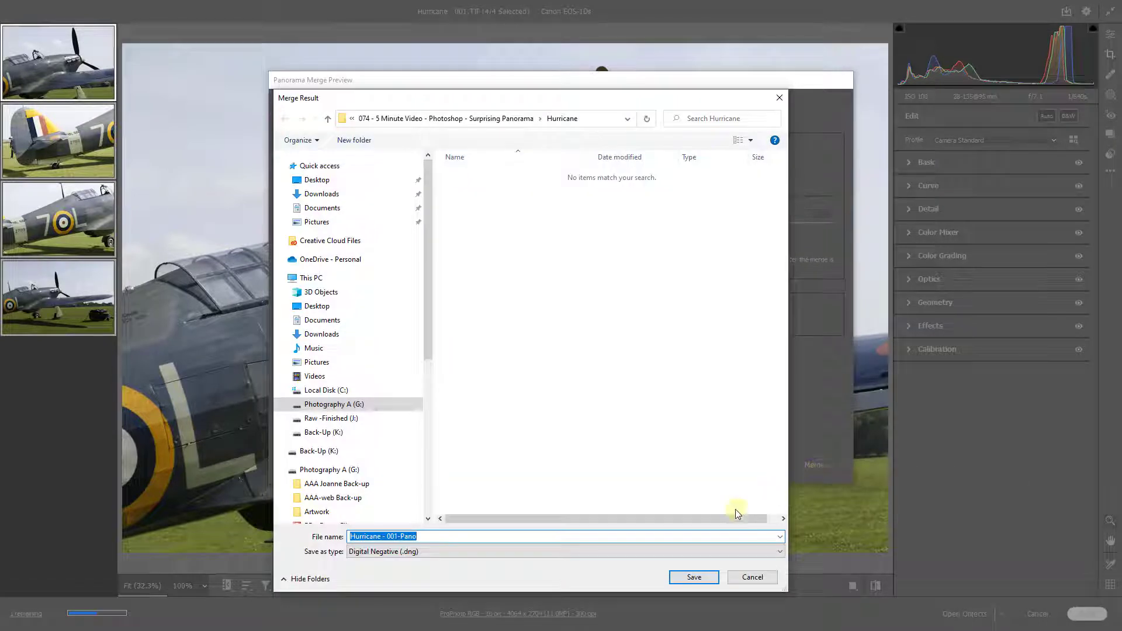
click(694, 579)
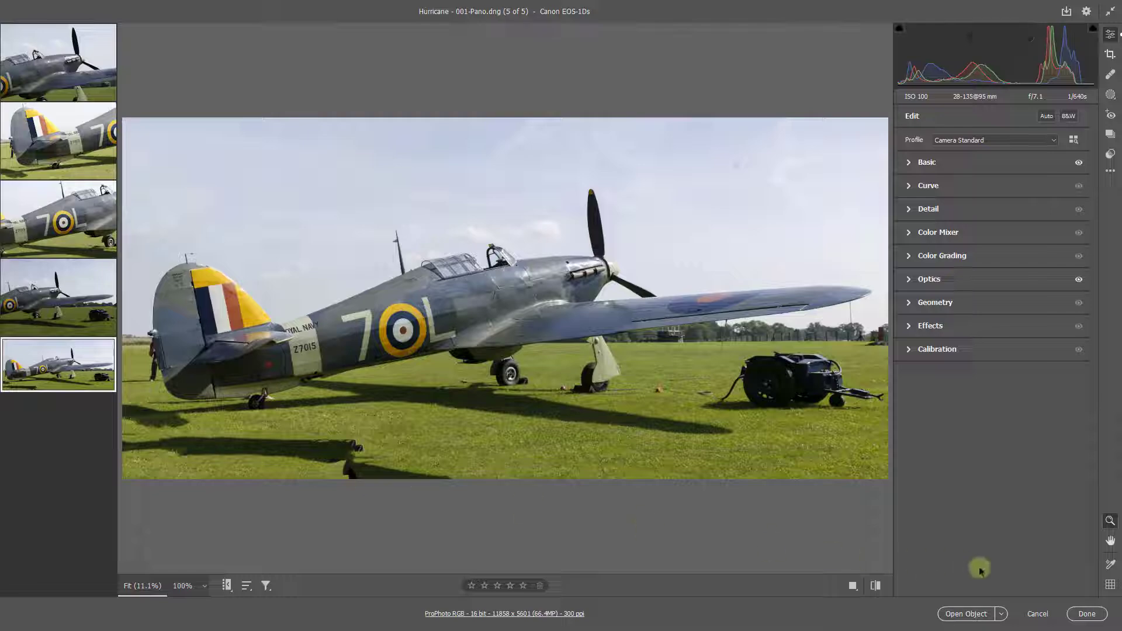
Finish the raw session and switch to Bridge to reopen Hurricane - 001-Pano.dng for raw editing.
click(1088, 615)
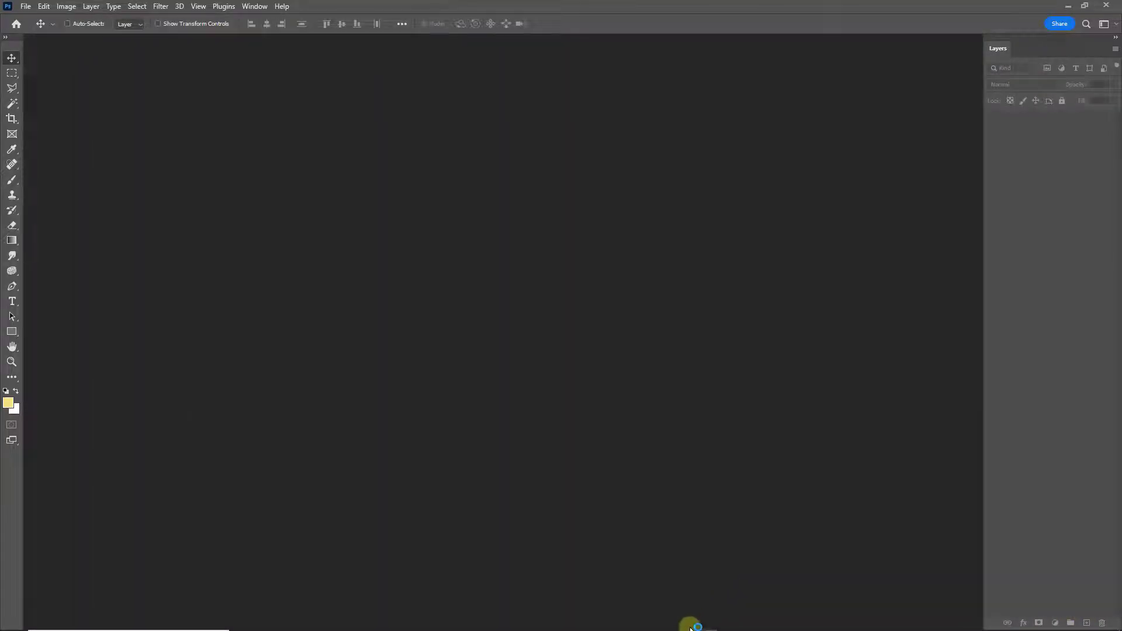
click(673, 618)
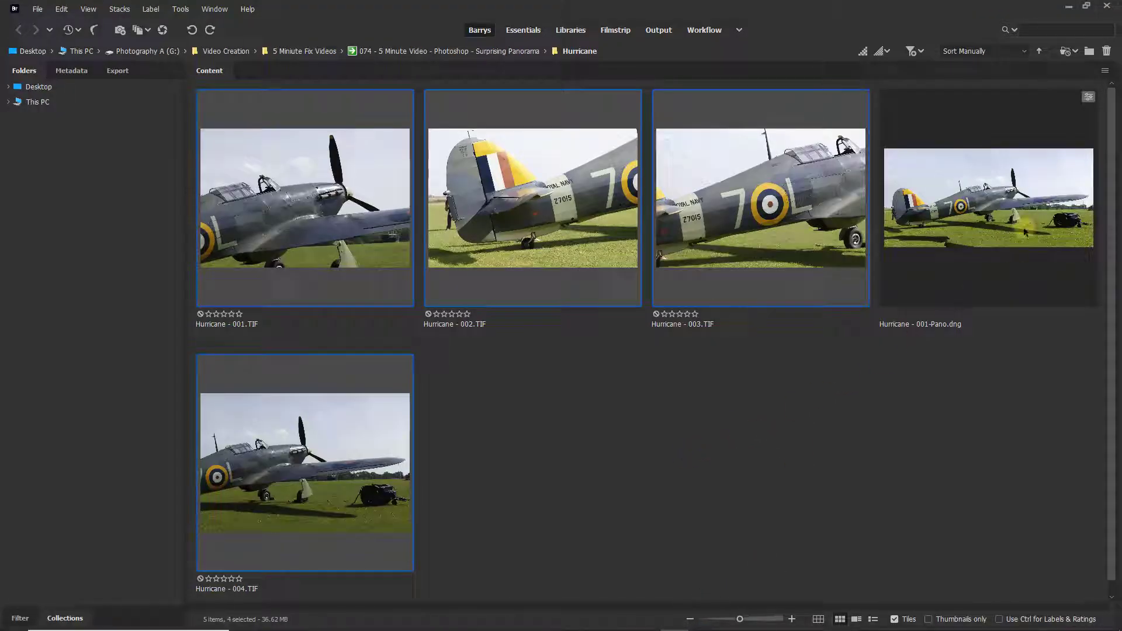
click(988, 209)
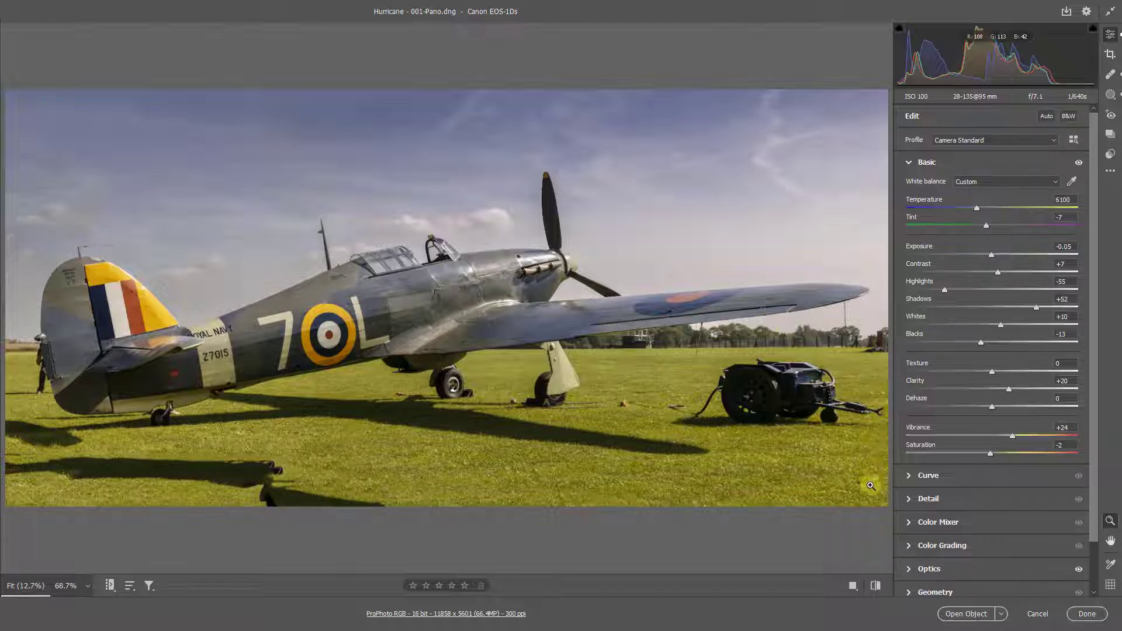
Slightly lower the saturation of the grass colours in the Color Mixer by targeted adjustment directly on the grass.
click(909, 525)
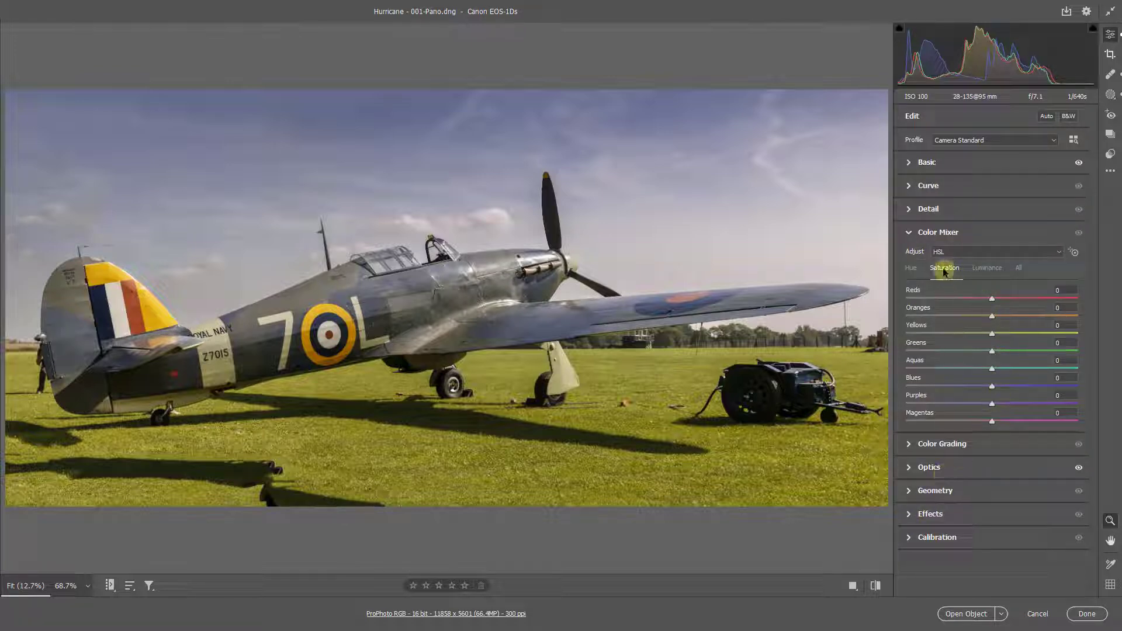
click(1075, 253)
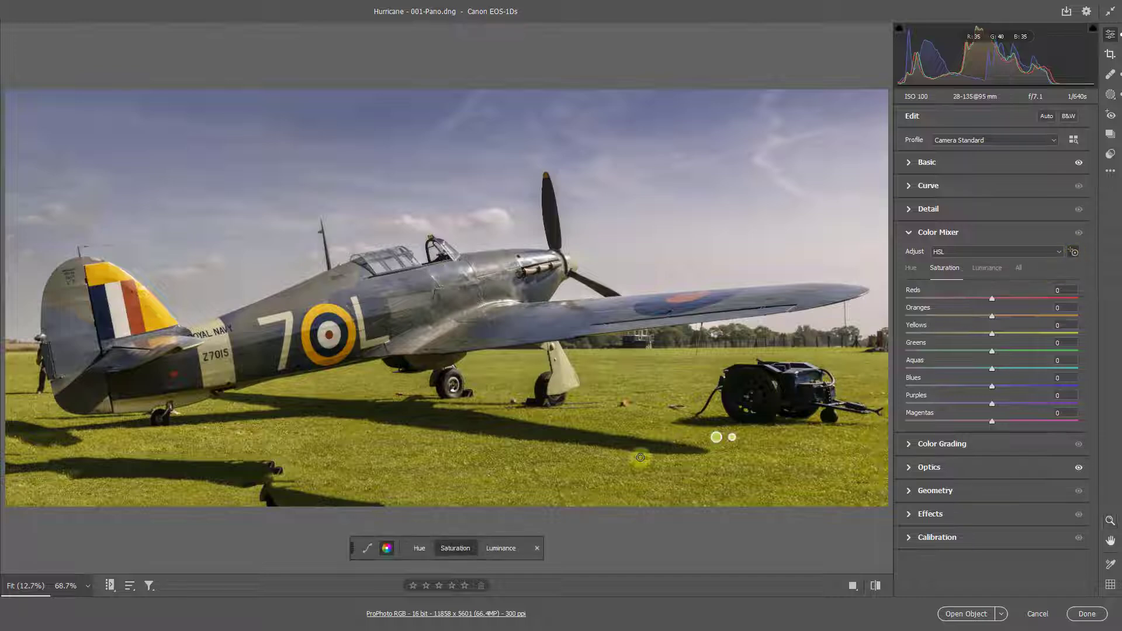
mouse_move(565, 471)
mouse_down()
mouse_move(543, 470)
mouse_move(599, 471)
mouse_move(559, 471)
mouse_up()
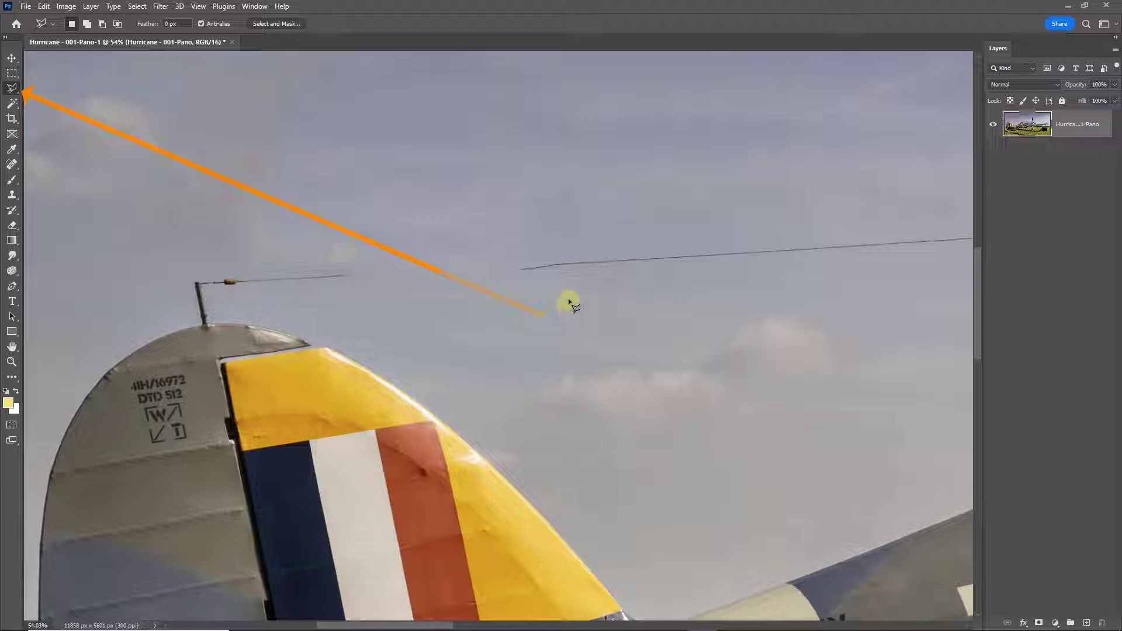
Outline a narrow section of the intact aerial wire beyond the gap near the tail fin with the Polygonal Lasso.
click(566, 256)
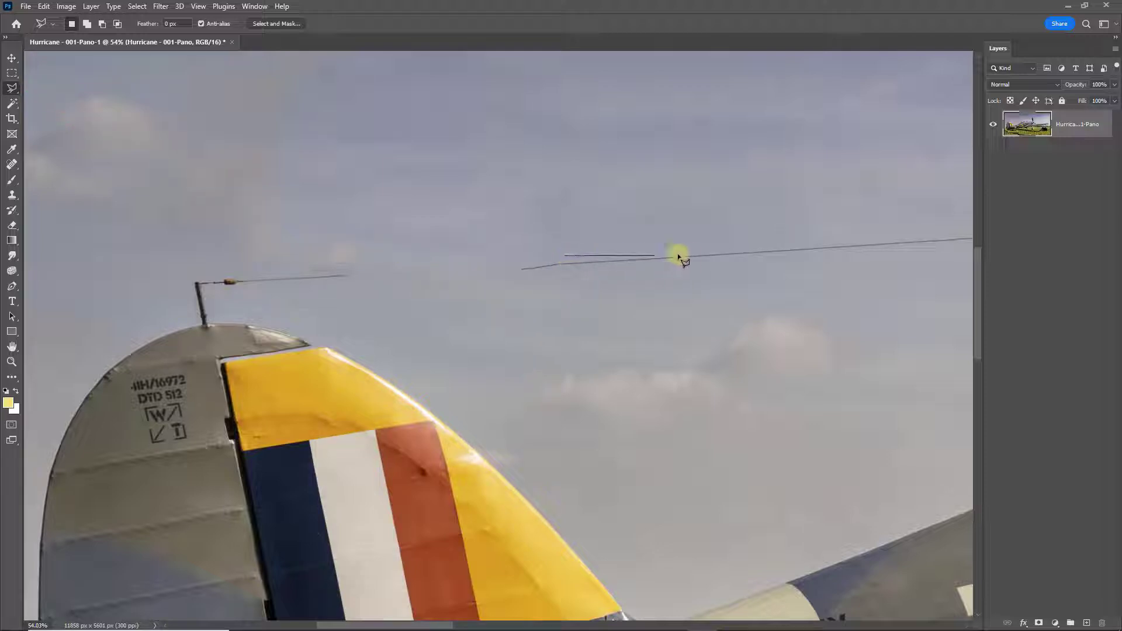
click(839, 258)
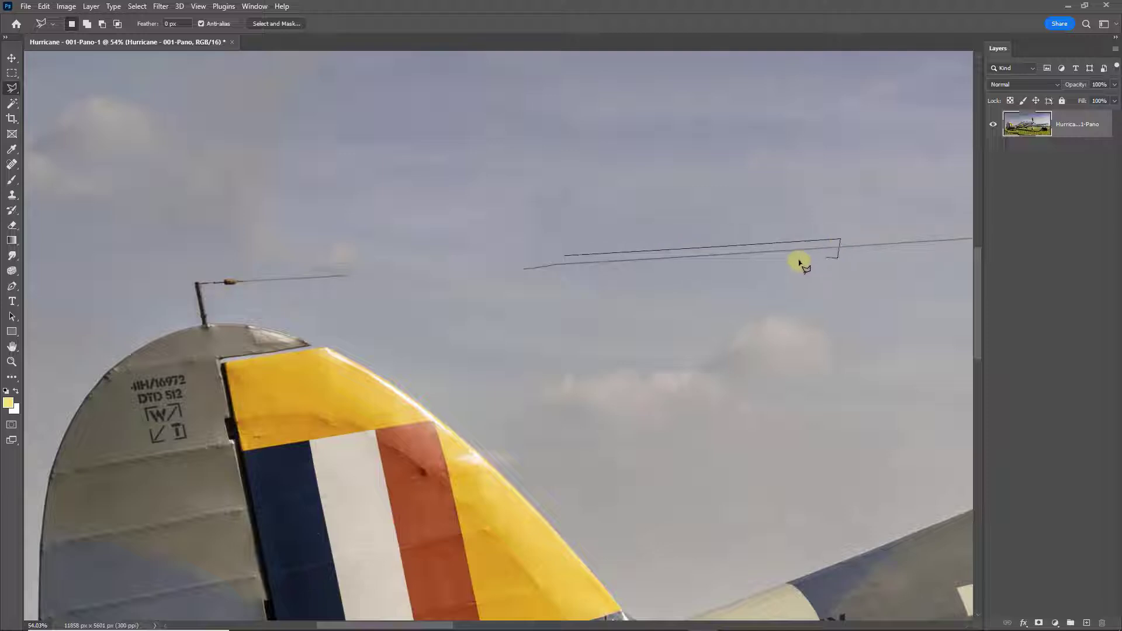
click(566, 258)
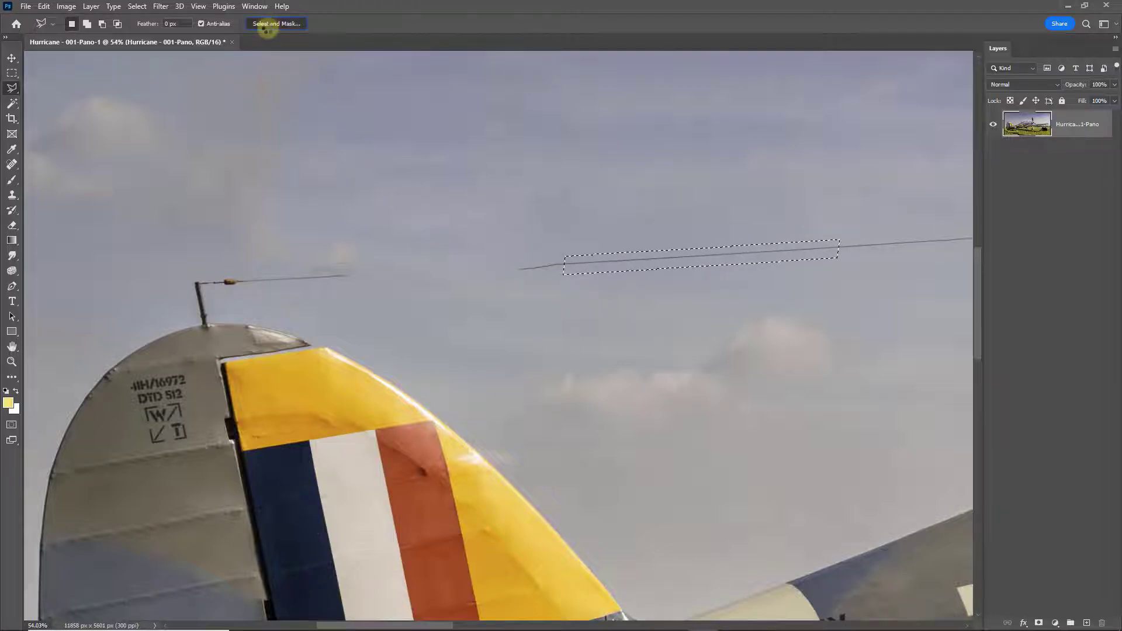
Refine the wire selection in Select and Mask with Smooth 24 and Feather 12.8 px, output to Selection.
click(267, 26)
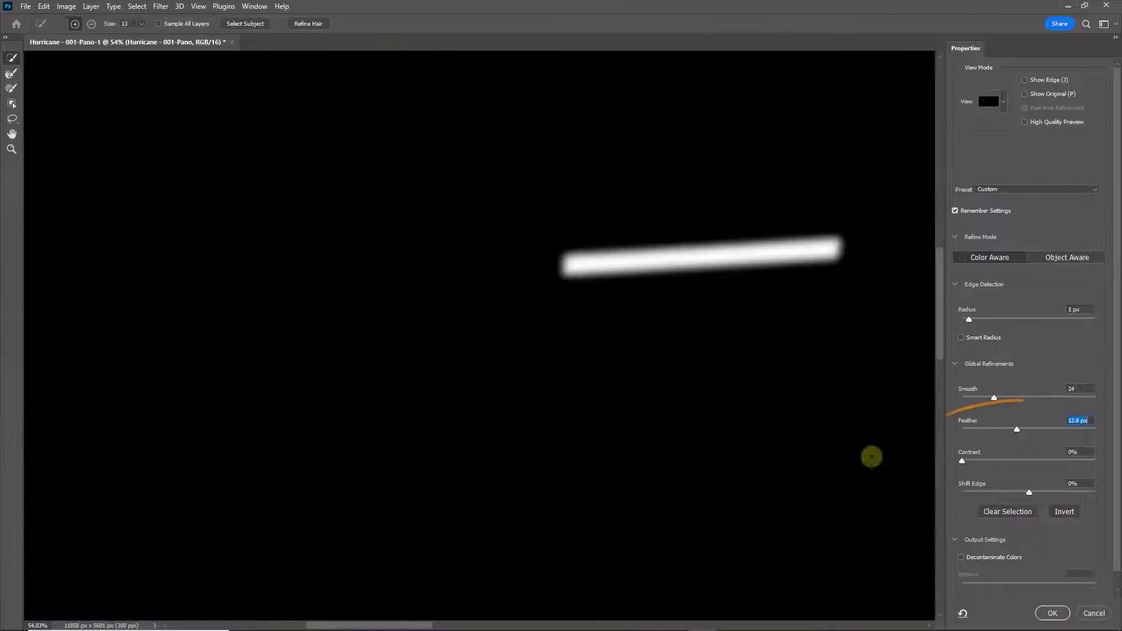
click(1078, 423)
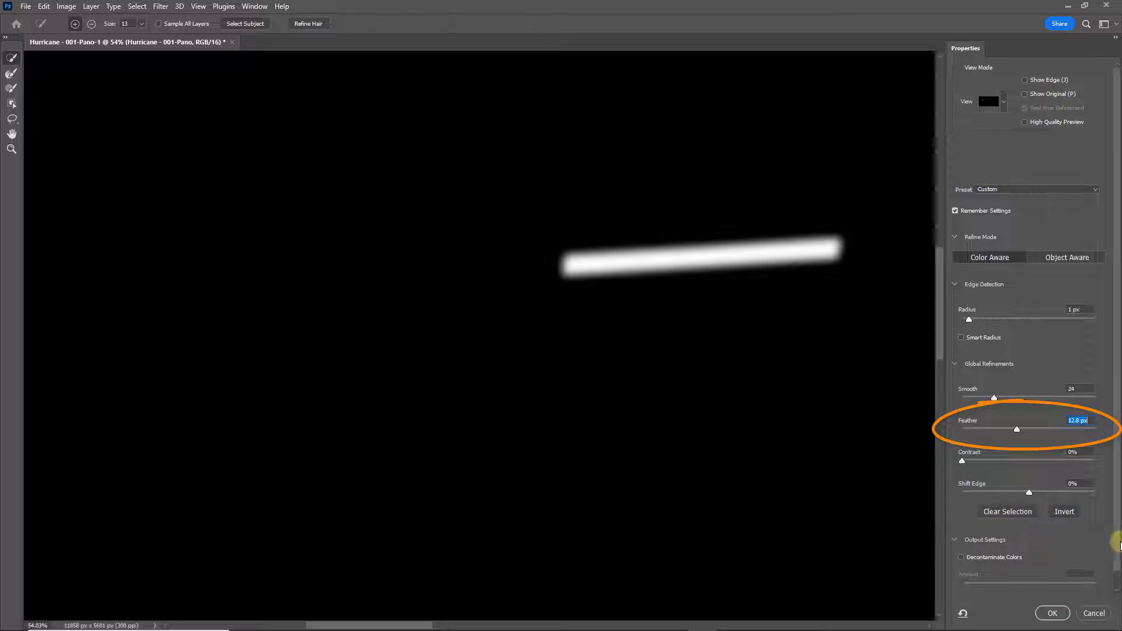
drag(1118, 549, 1118, 599)
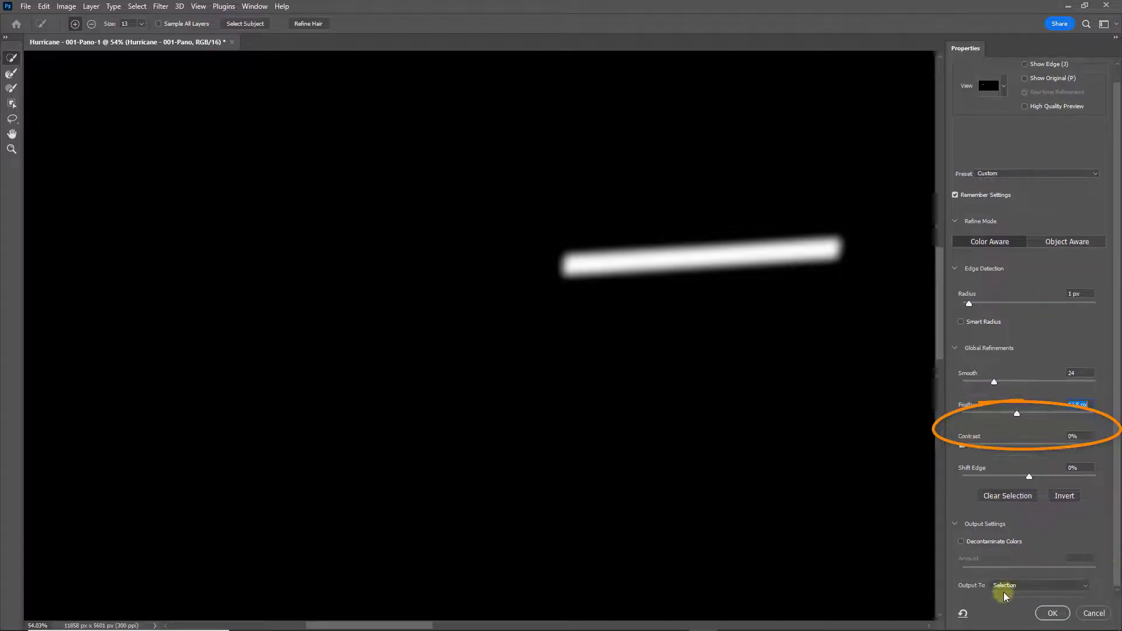
click(1051, 613)
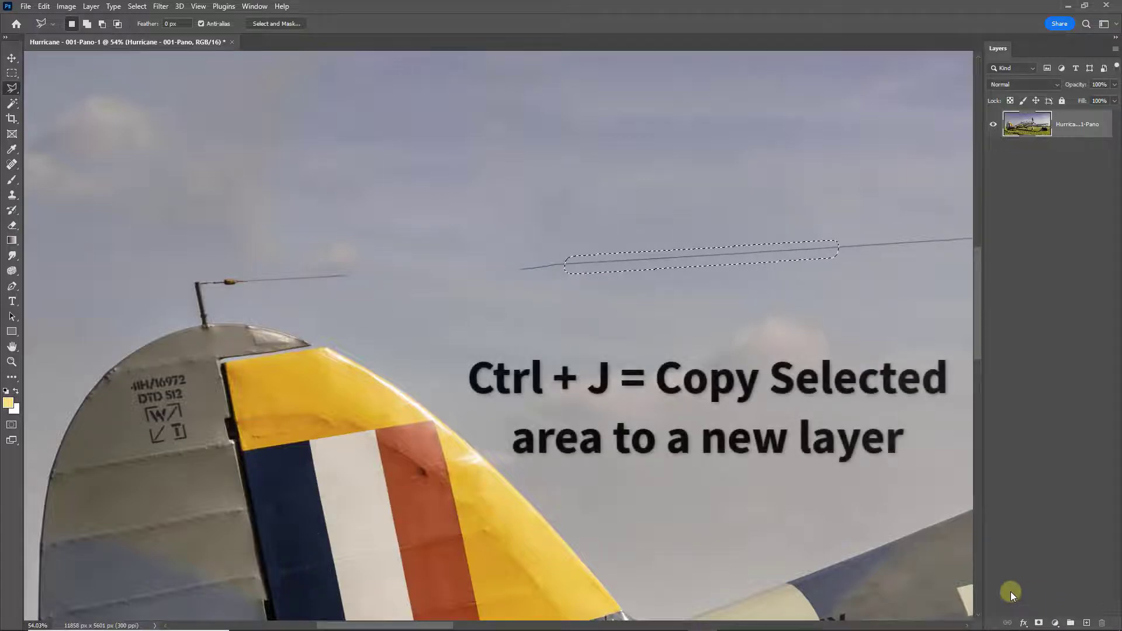
Copy the selected wire section to a new layer and check it briefly with the panorama layer hidden.
key(ctrl+j)
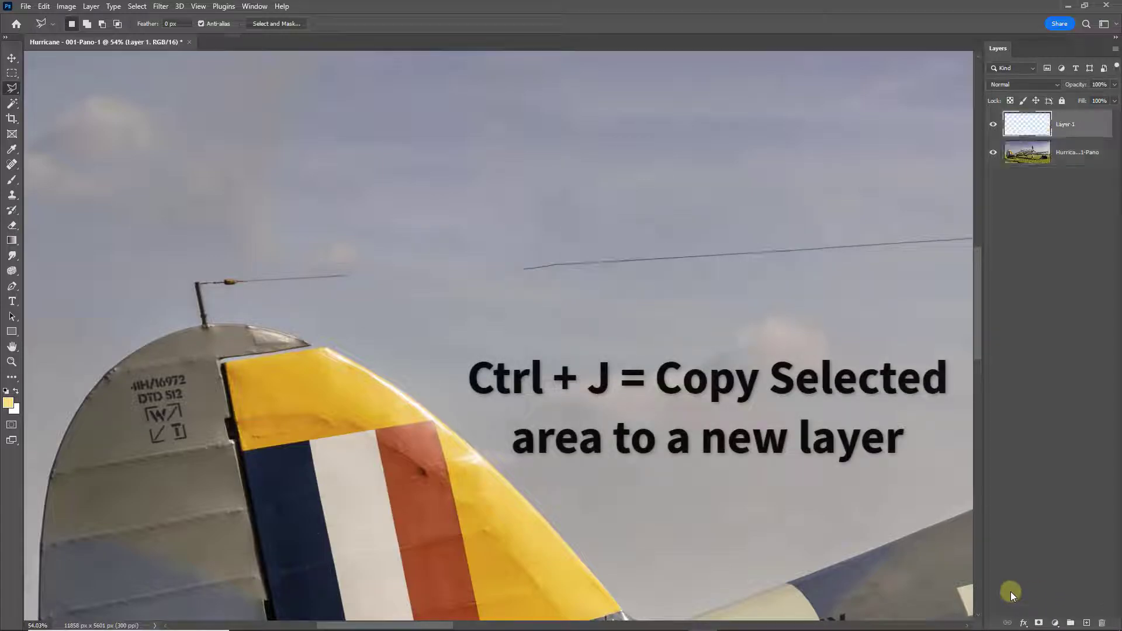
click(992, 154)
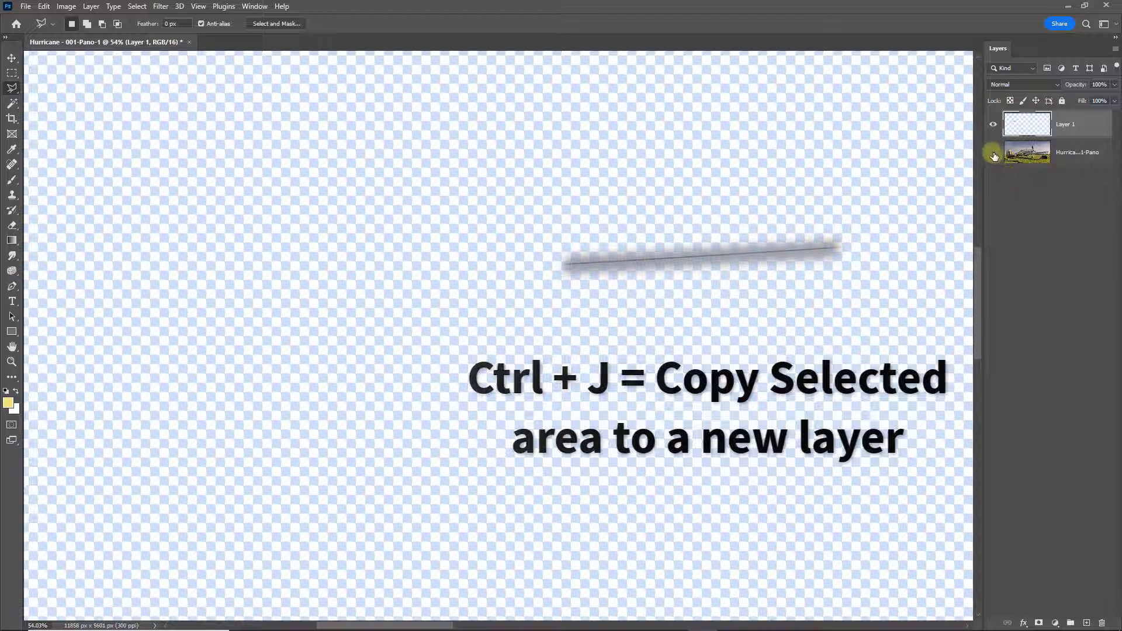
click(993, 152)
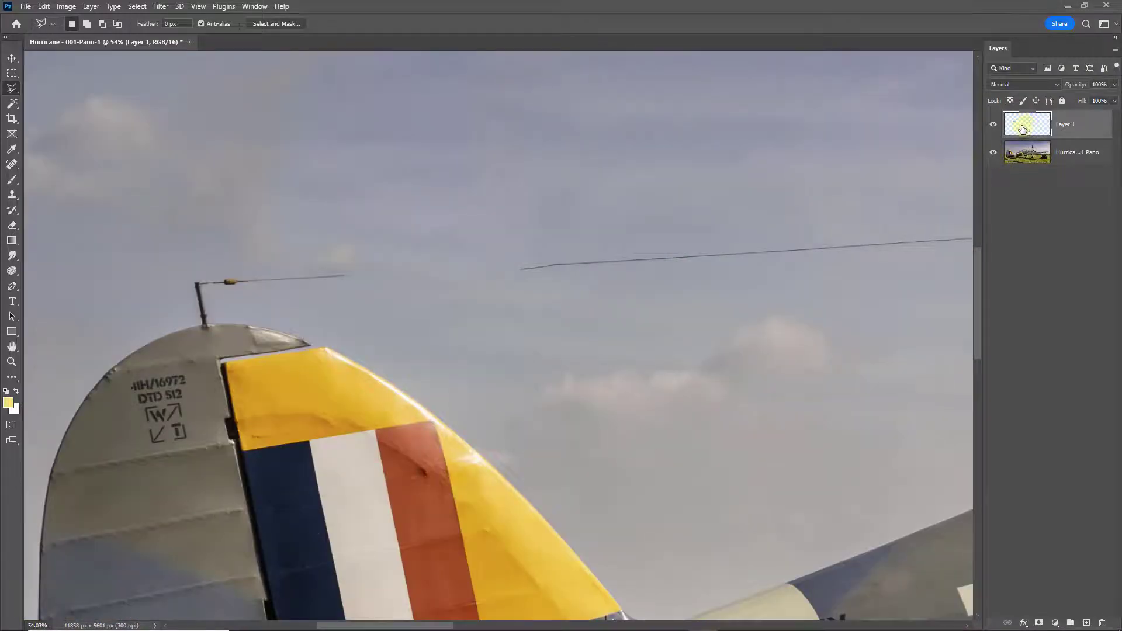
Move the copied wire section over the gap behind the tail fin and align it with Free Transform.
click(12, 58)
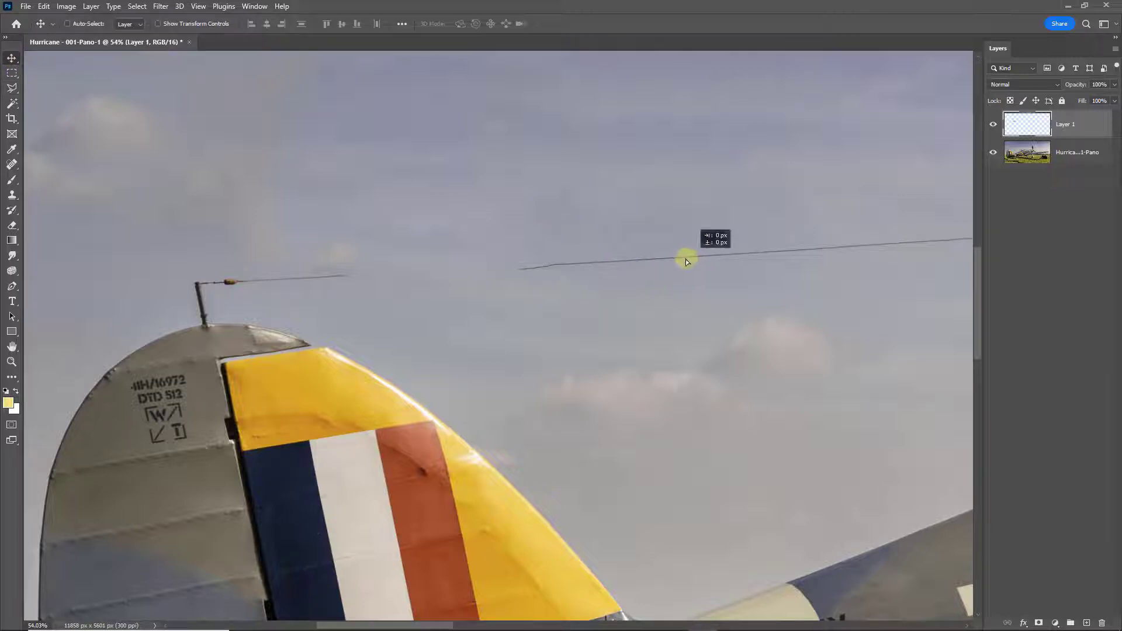
drag(687, 261, 453, 275)
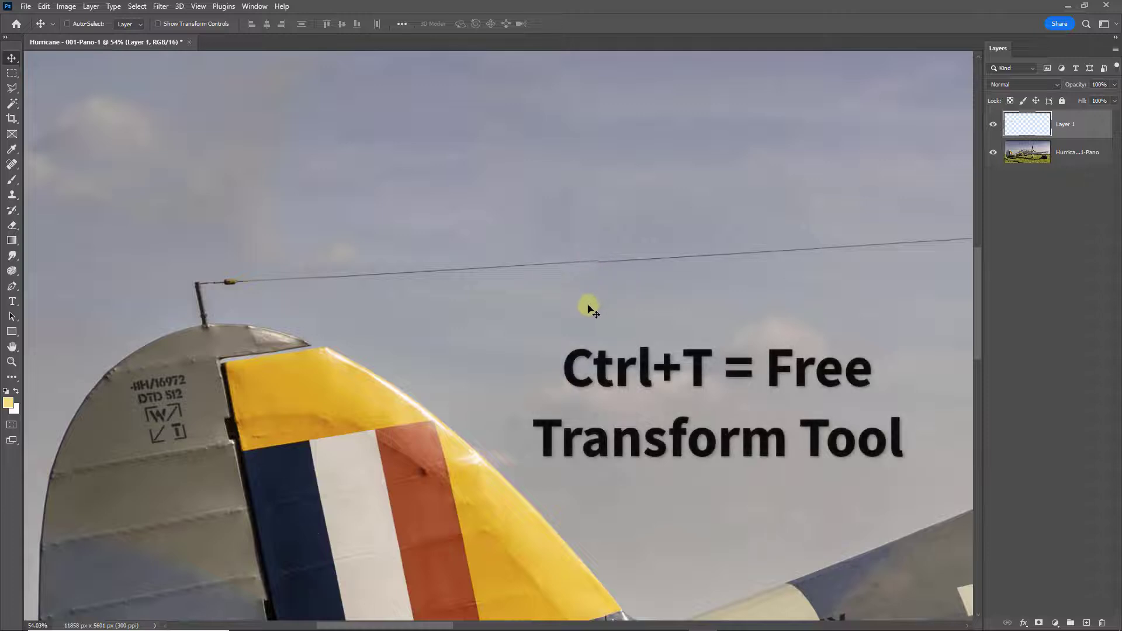
key(ctrl+t)
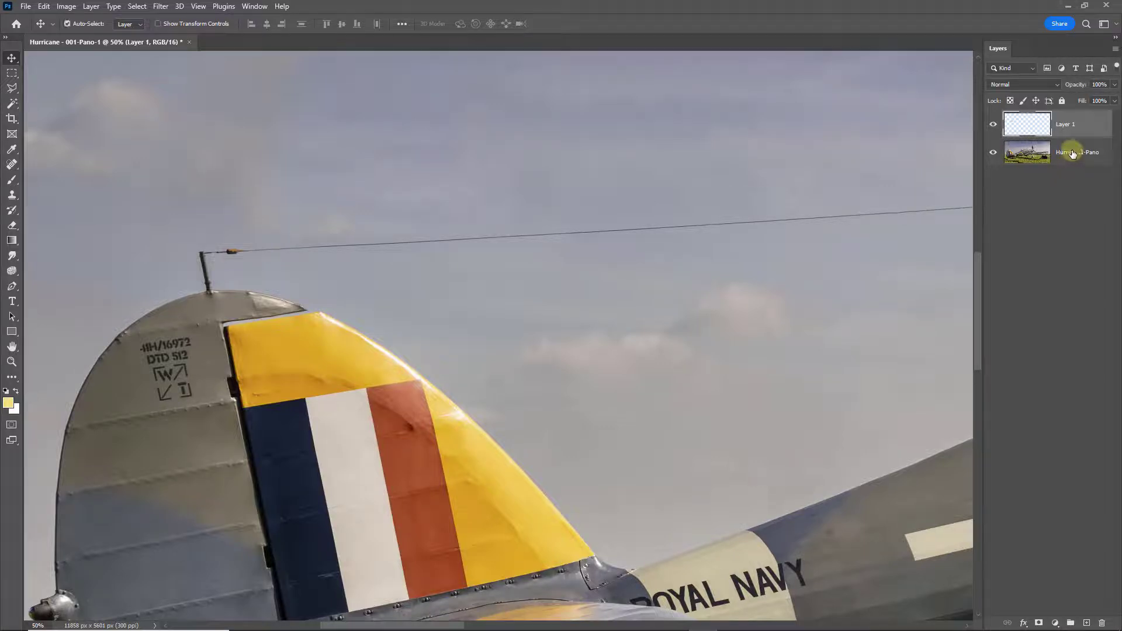
Merge the copied wire layer with the panorama layer below it.
shift+click(1073, 153)
right_click(1081, 146)
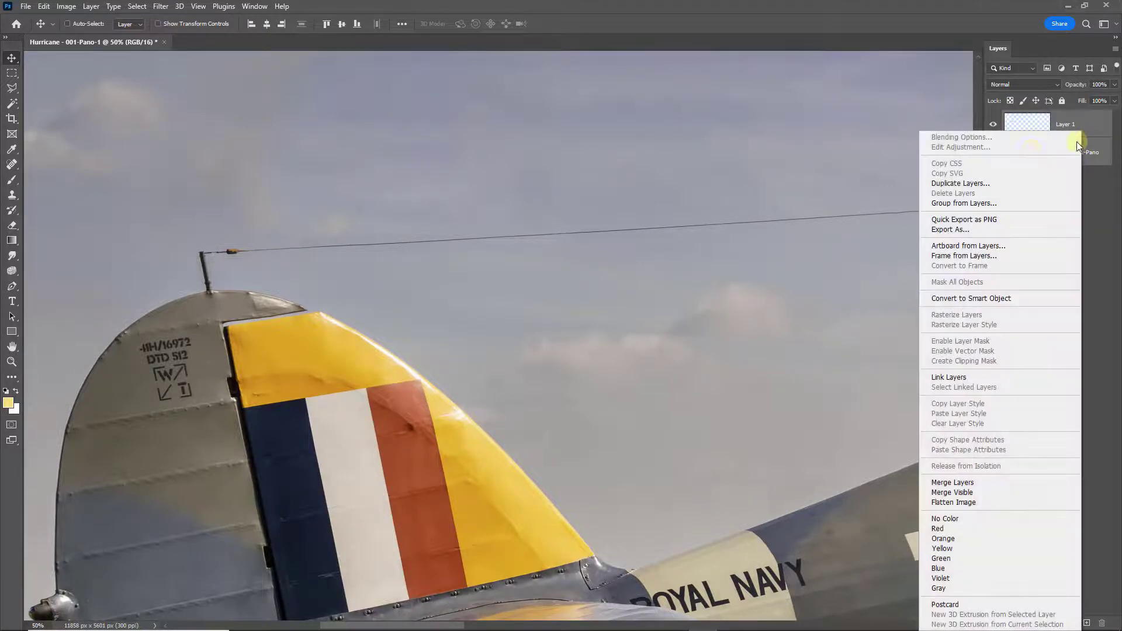
click(963, 484)
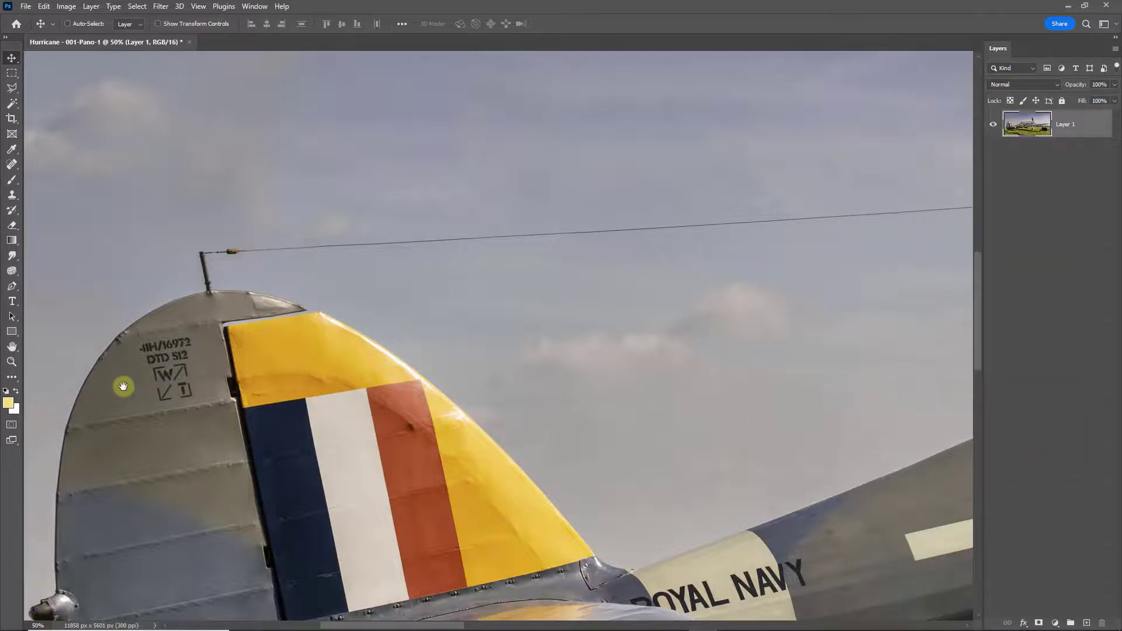
Remove the two stray wire fragments in the sky above the tail fin with the Content-Aware Spot Healing Brush.
mouse_move(122, 386)
mouse_down()
mouse_move(591, 423)
mouse_move(471, 576)
mouse_move(377, 368)
mouse_move(353, 341)
mouse_up()
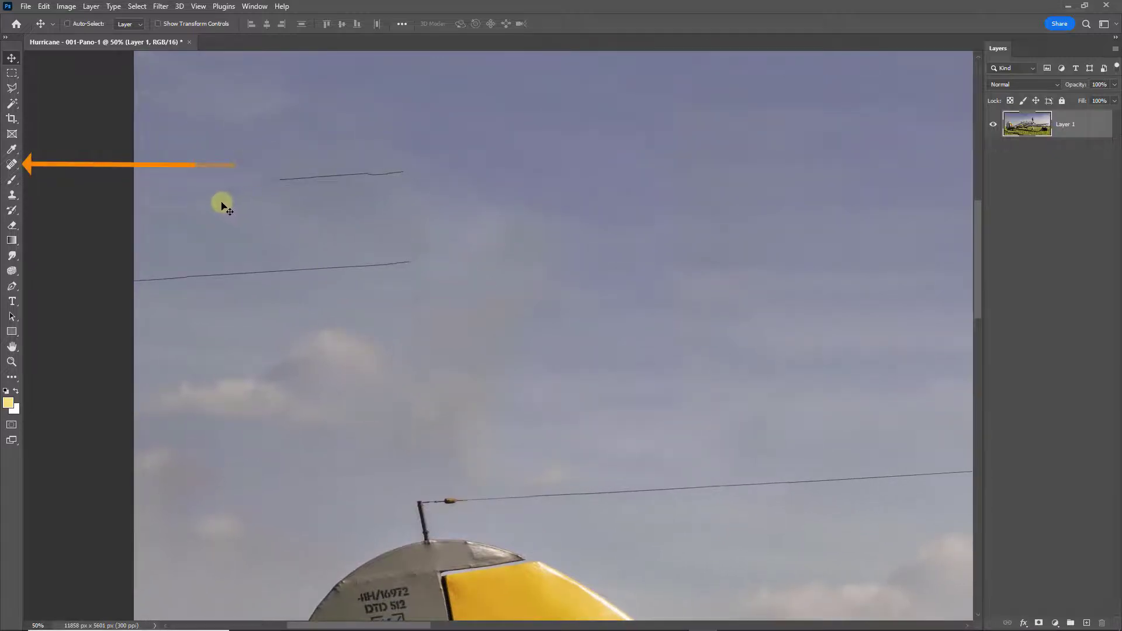
click(9, 168)
click(41, 159)
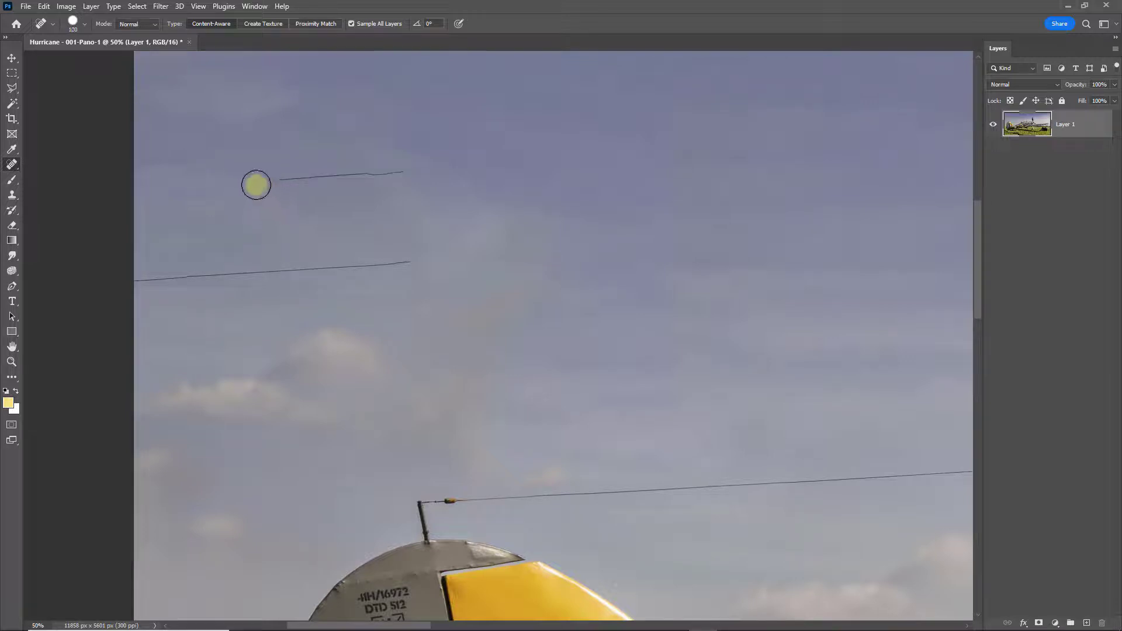
drag(255, 185, 417, 173)
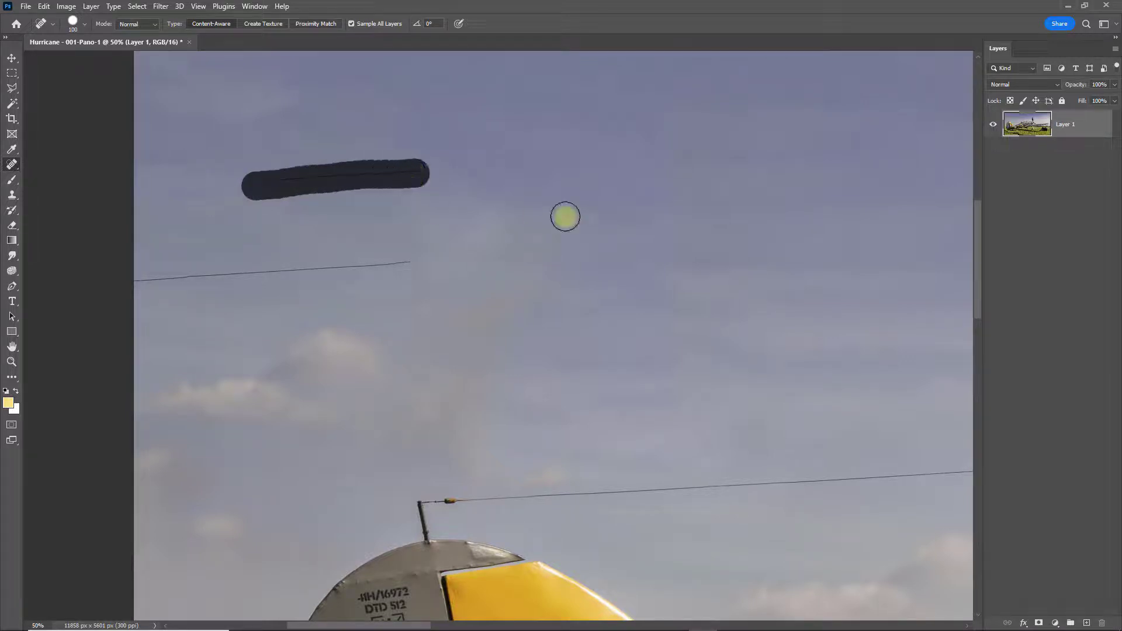
click(252, 183)
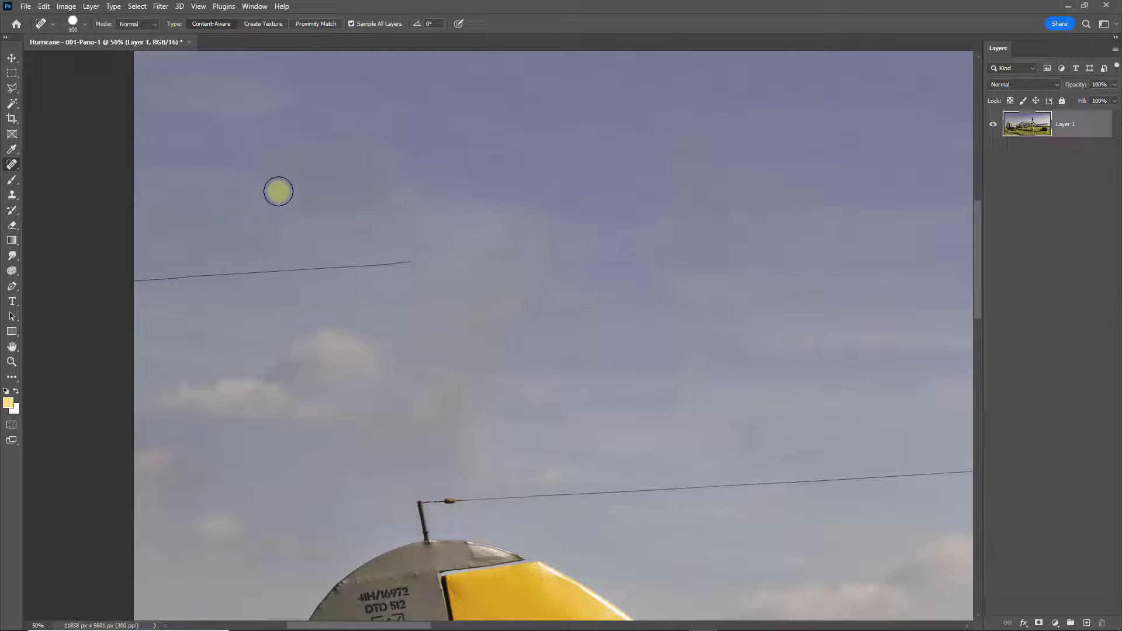
click(291, 178)
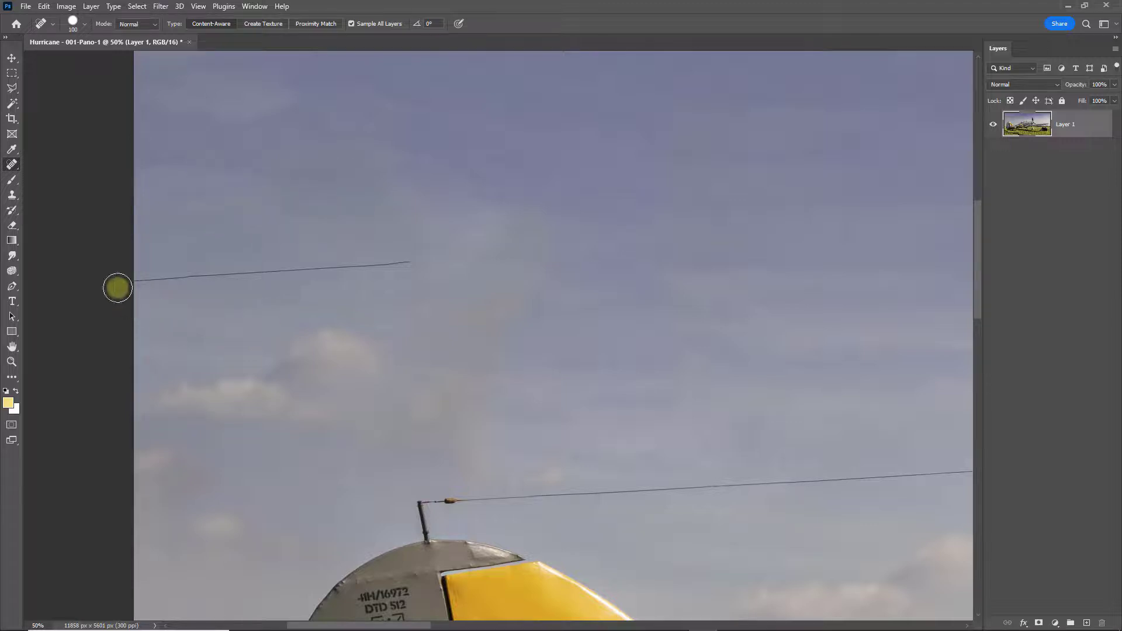
drag(130, 283, 413, 261)
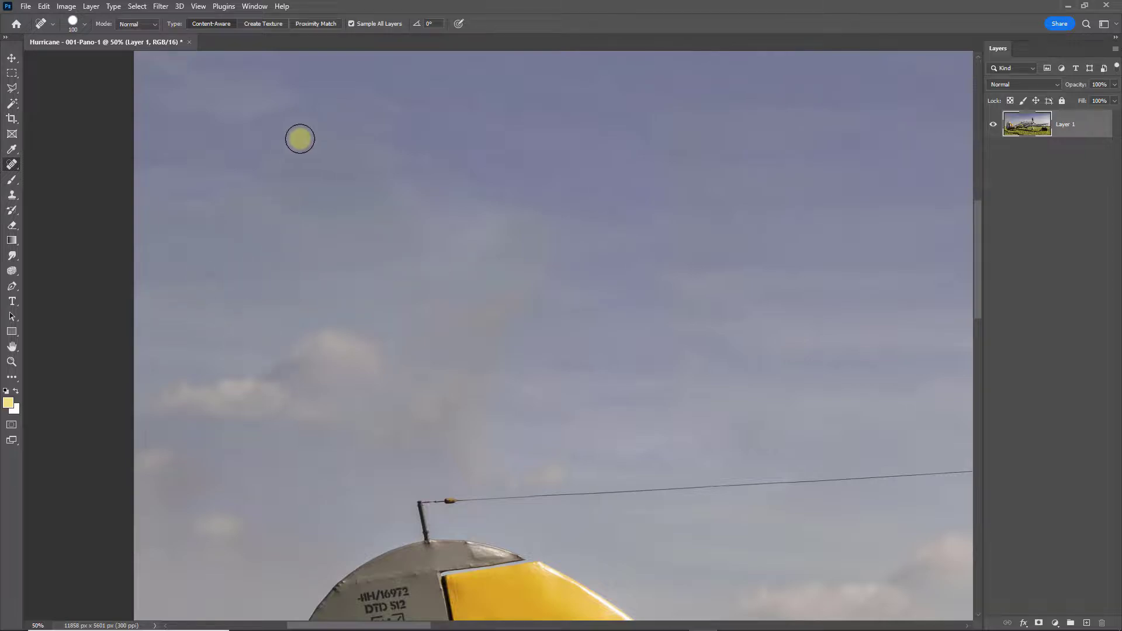
key(ctrl+0)
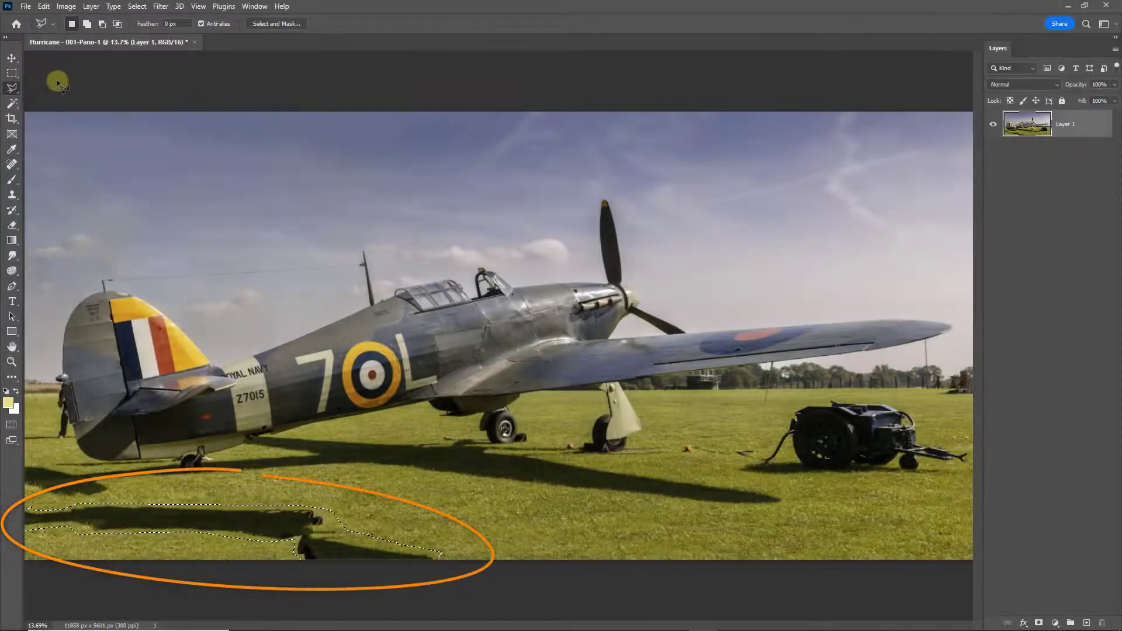
Start a Content-Aware Fill on the selected foreground shadows in the grass, using the Auto sampling area.
click(44, 7)
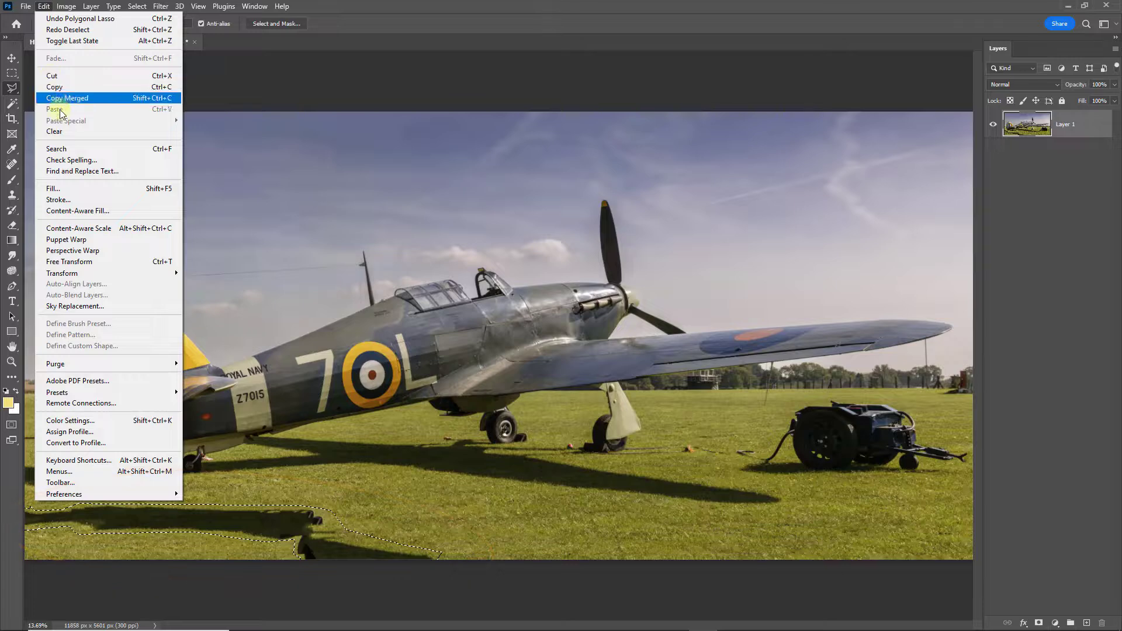
click(76, 211)
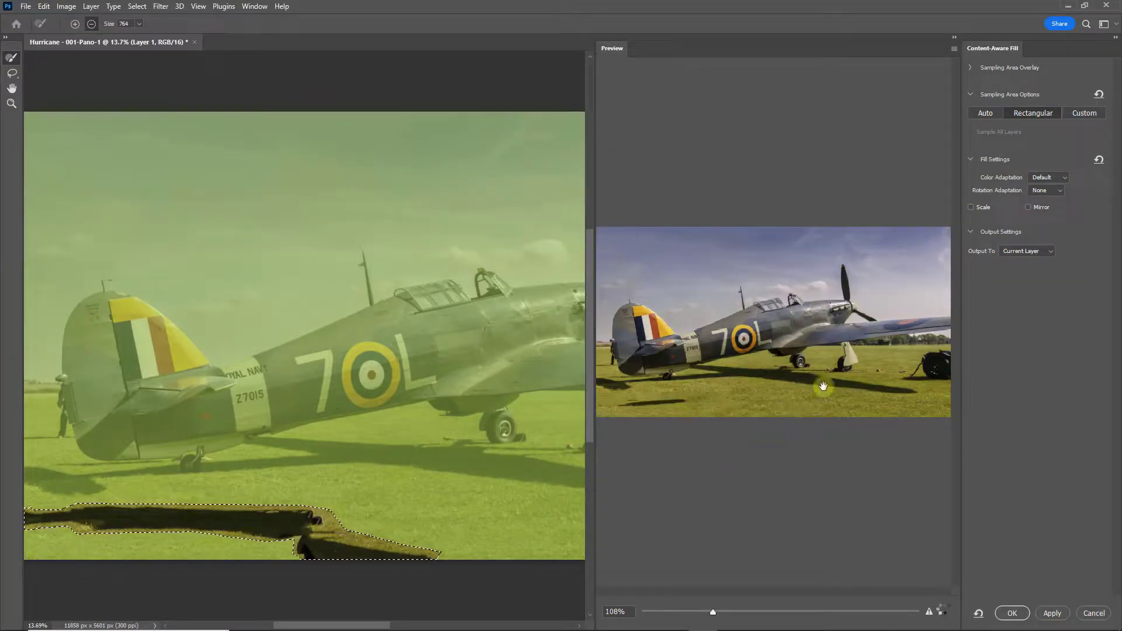
click(986, 114)
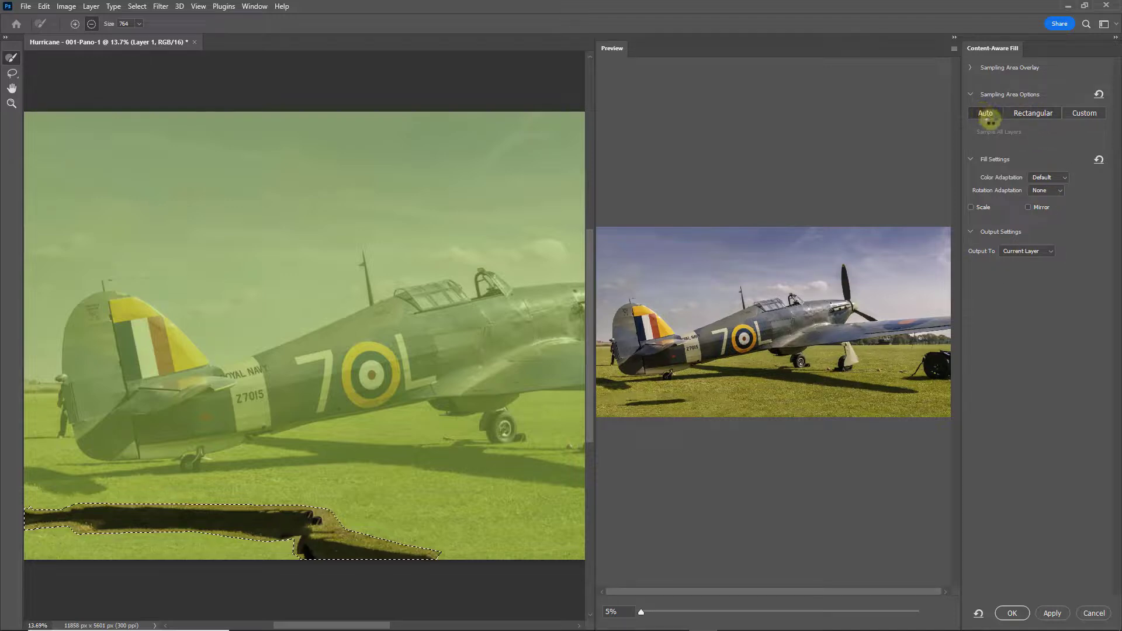